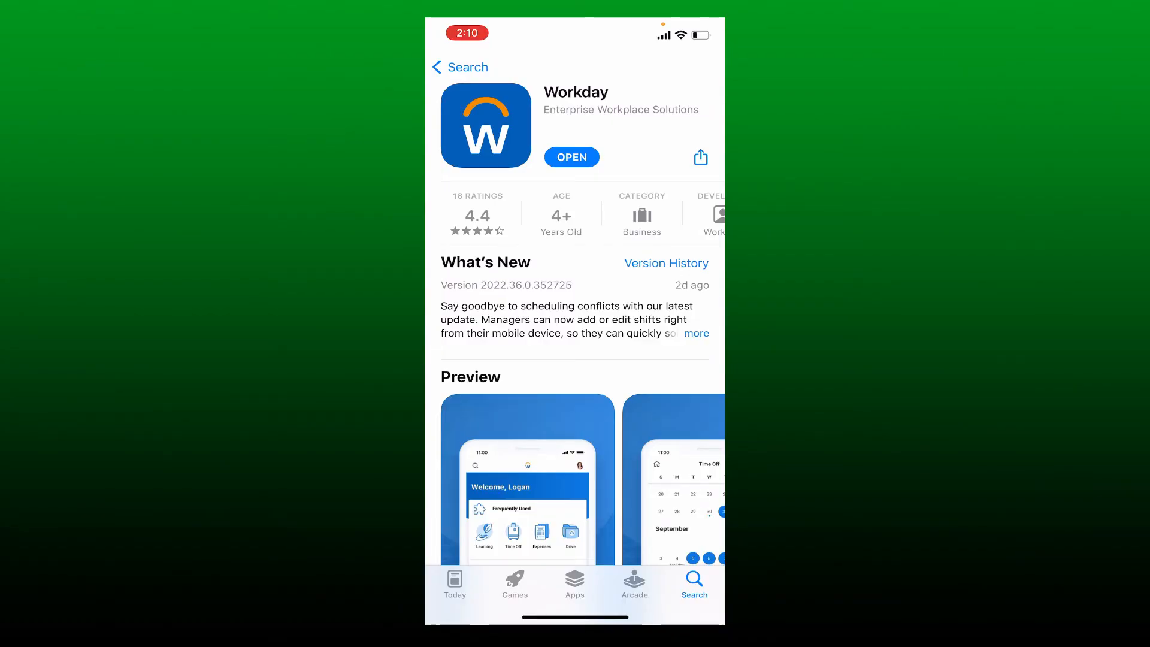
Launch Workday from its App Store page to reach the Welcome to Your Workday screen
{"action": "left_click", "coordinate": [572, 157]}
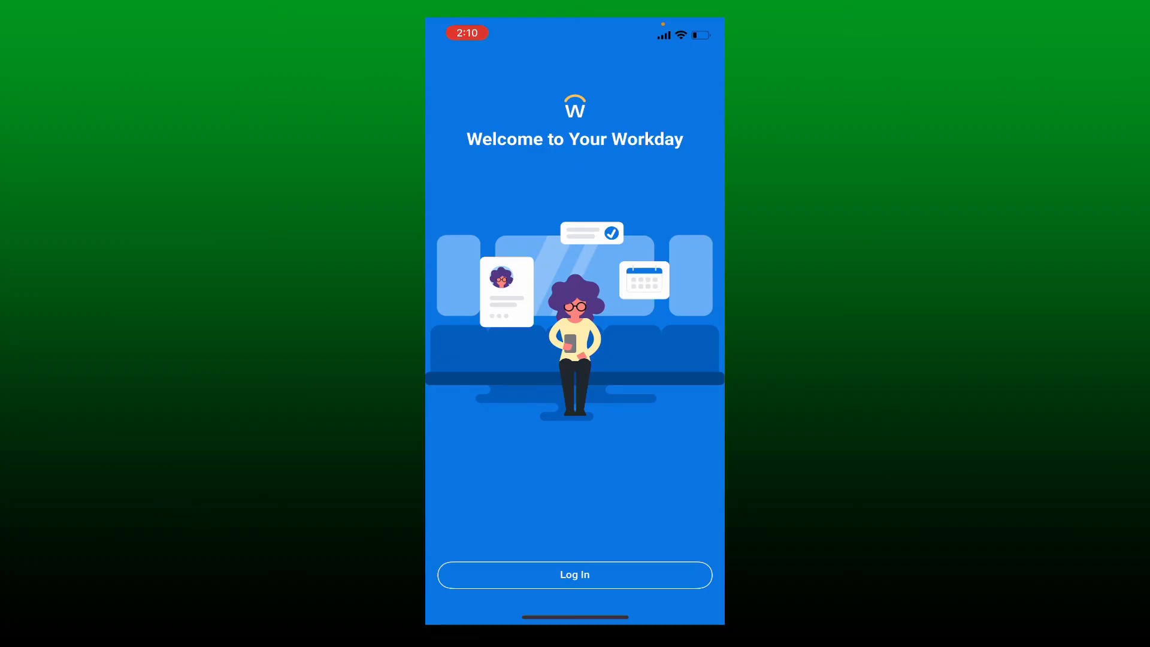
Swipe up to leave Workday and return to the home screen showing its icon
{"action": "left_click_drag", "start_coordinate": [575, 617], "coordinate": [574, 325]}
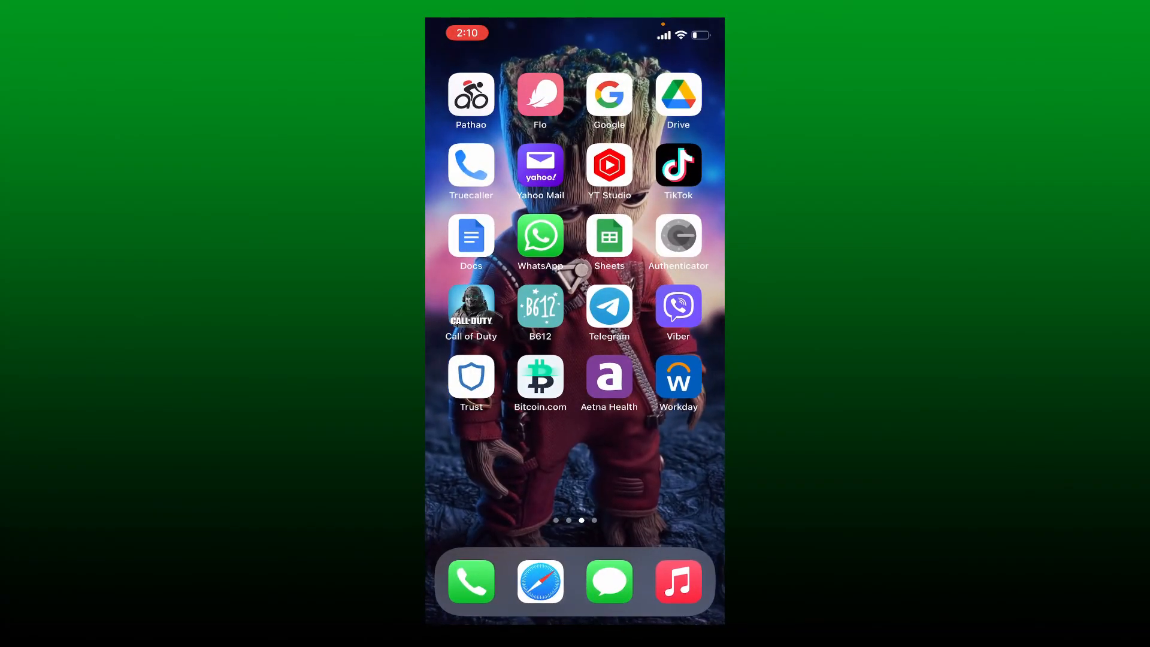